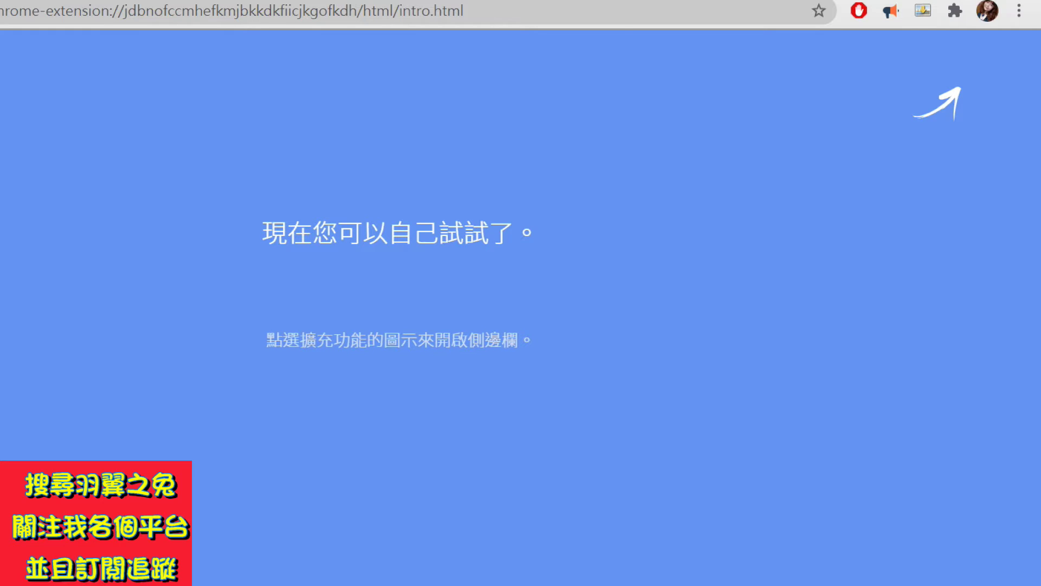
# Pin the 書籤側邊欄 extension to the browser toolbar and open its bookmark sidebar.
pyautogui.click(950, 11)
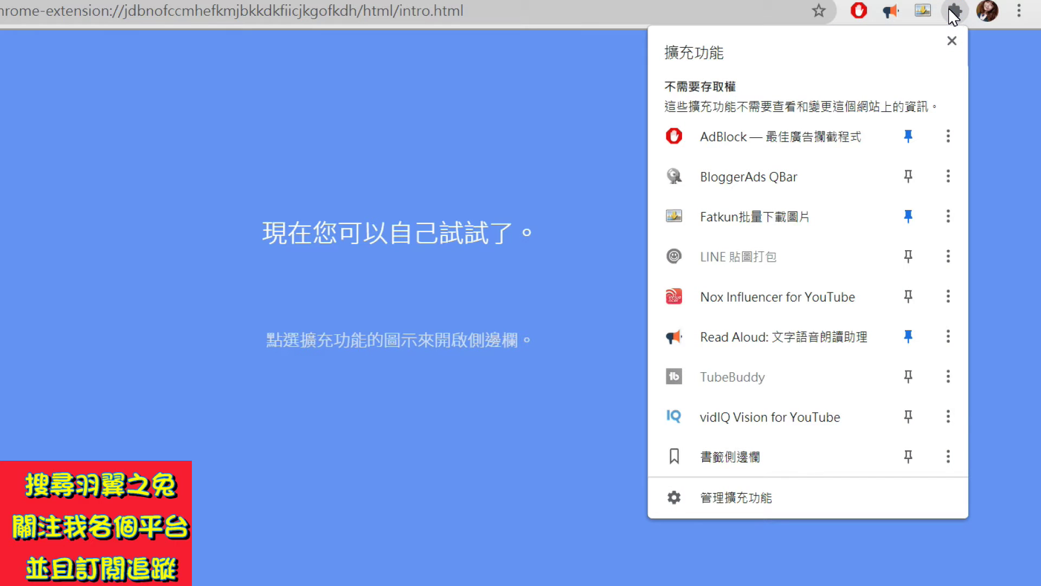
pyautogui.click(919, 461)
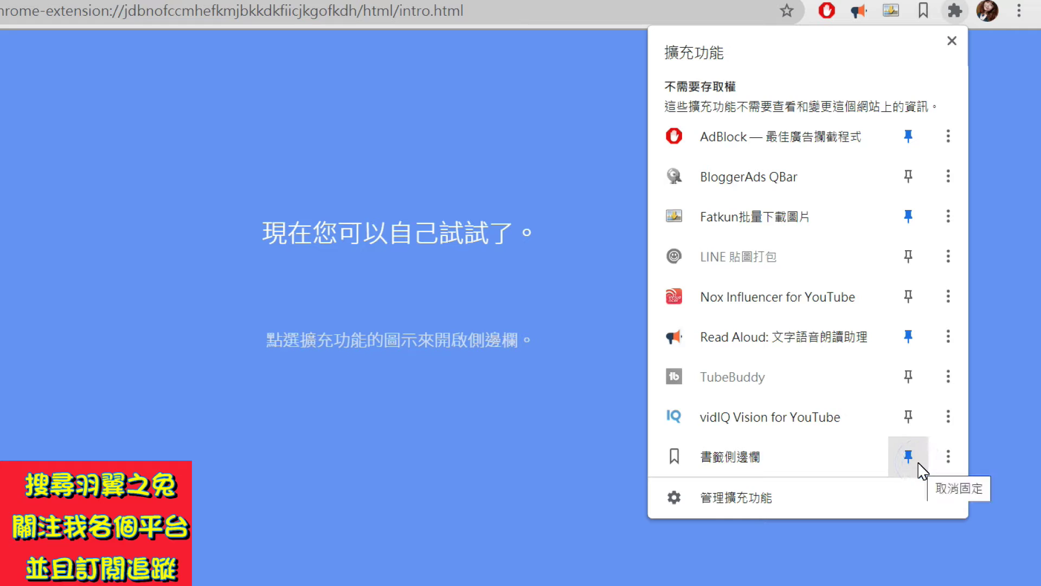
pyautogui.click(906, 533)
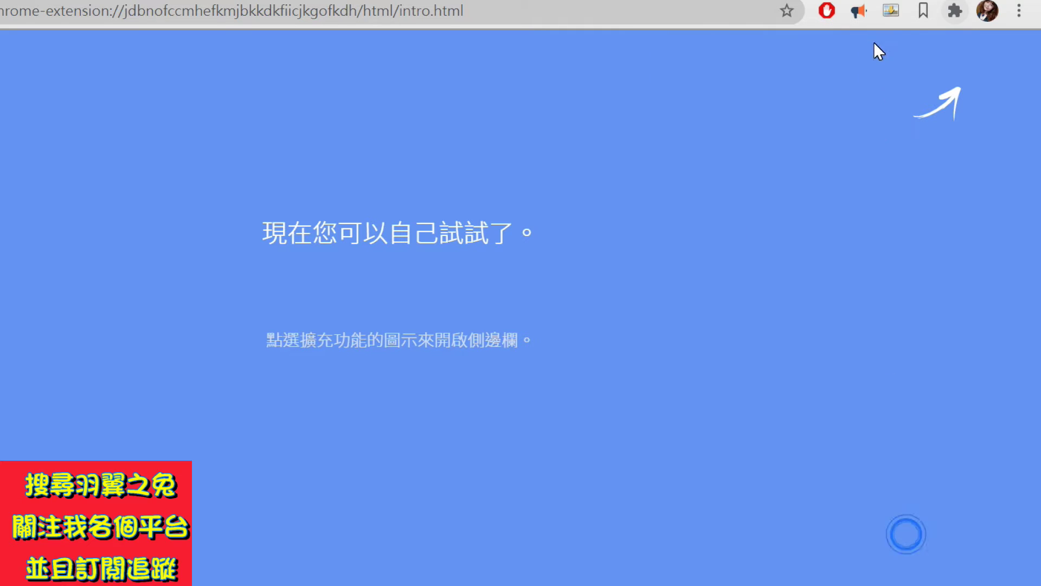
pyautogui.click(916, 16)
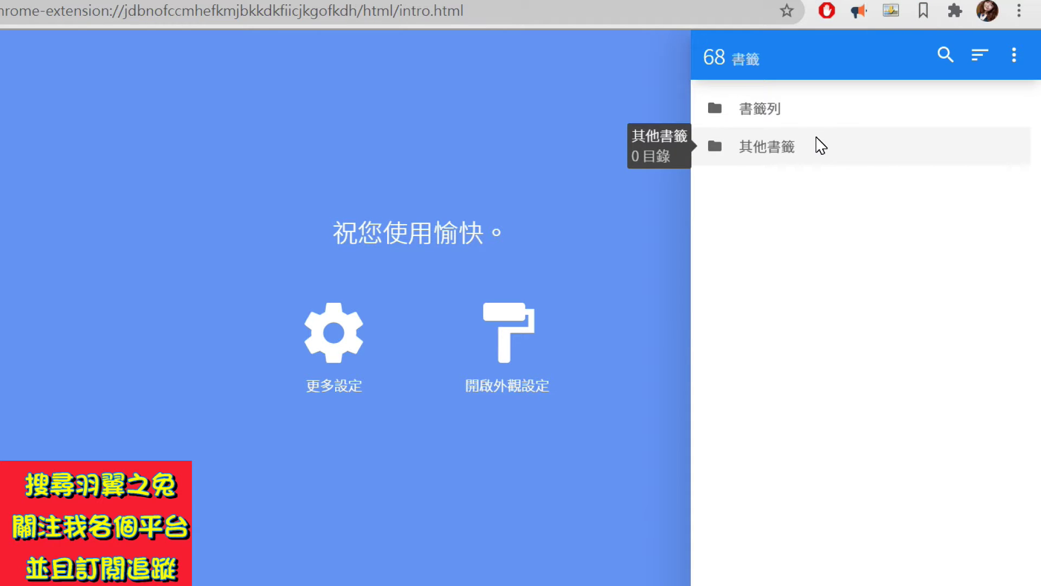
# Open the extension's appearance settings for the sidebar and apply the predefined size L.
pyautogui.click(568, 354)
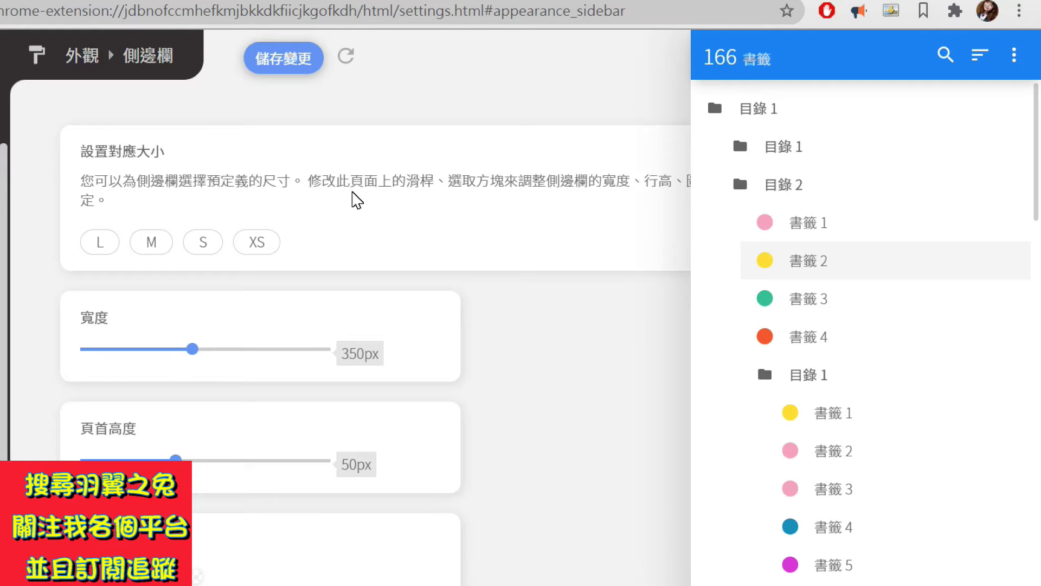
pyautogui.click(87, 251)
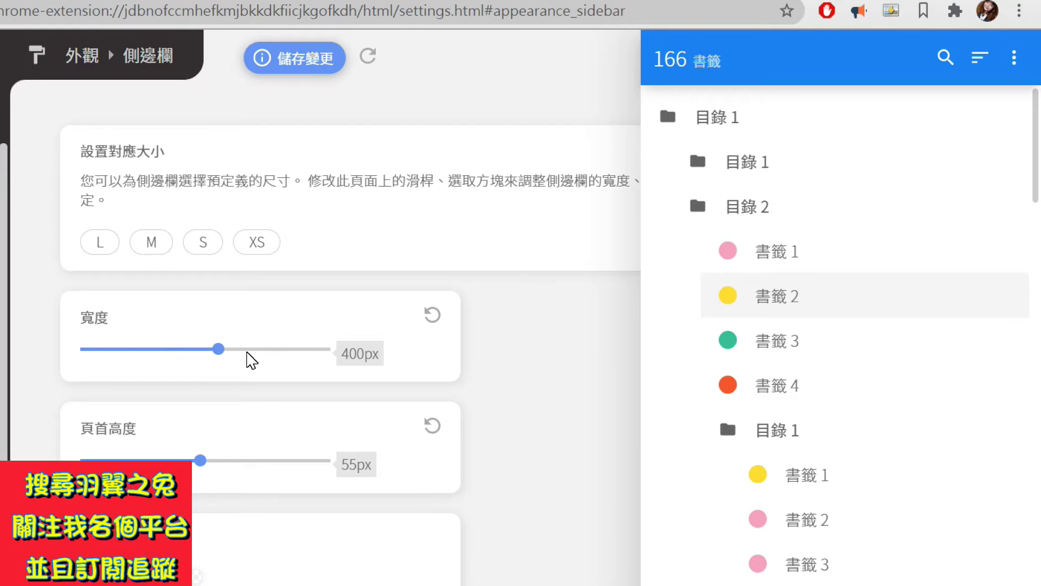
# Set the sidebar width (寬度) to 460px and the header height (頁首高度) to 61px.
pyautogui.click(235, 351)
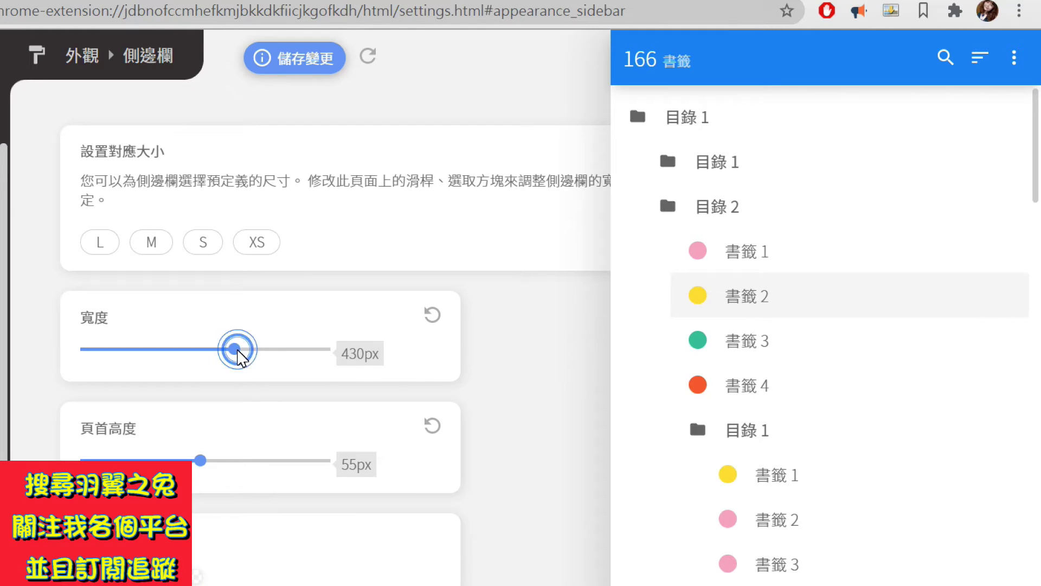
pyautogui.click(253, 349)
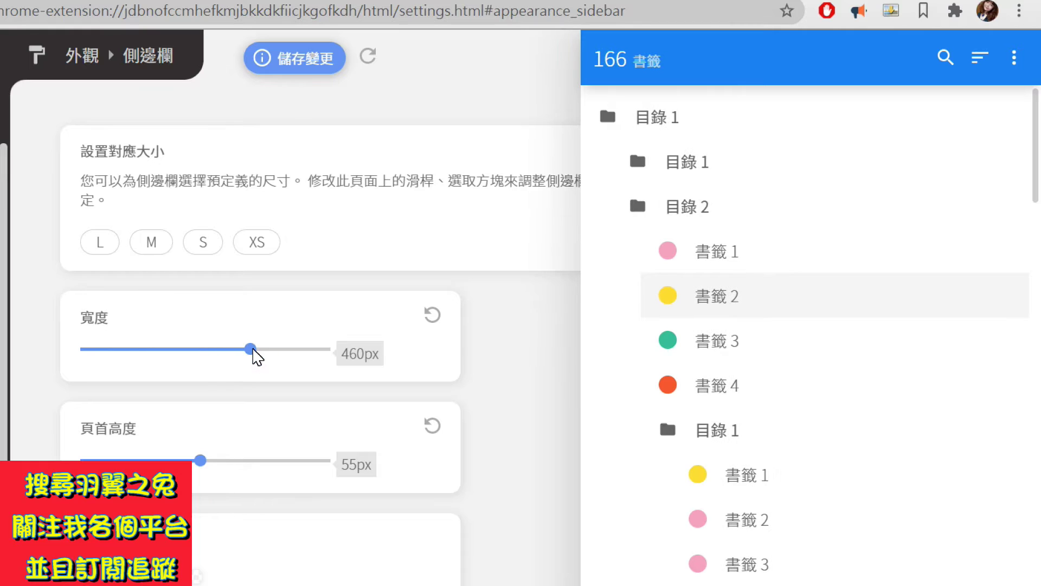
pyautogui.moveTo(200, 460); pyautogui.dragTo(229, 462)
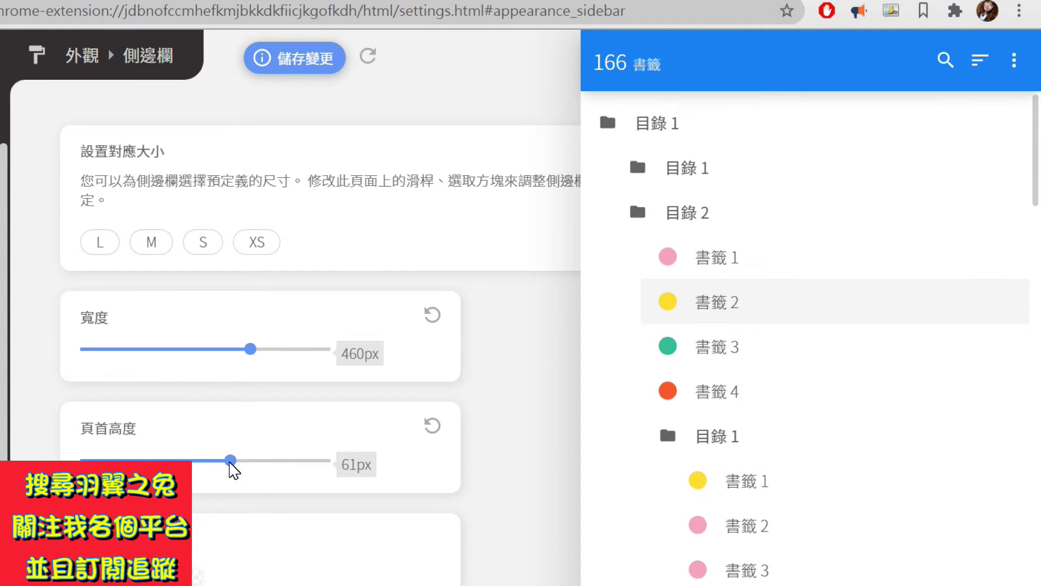
# Change the directory icon (目錄圖示) from the folder to the grid symbol.
pyautogui.scroll(-2, 230, 462)
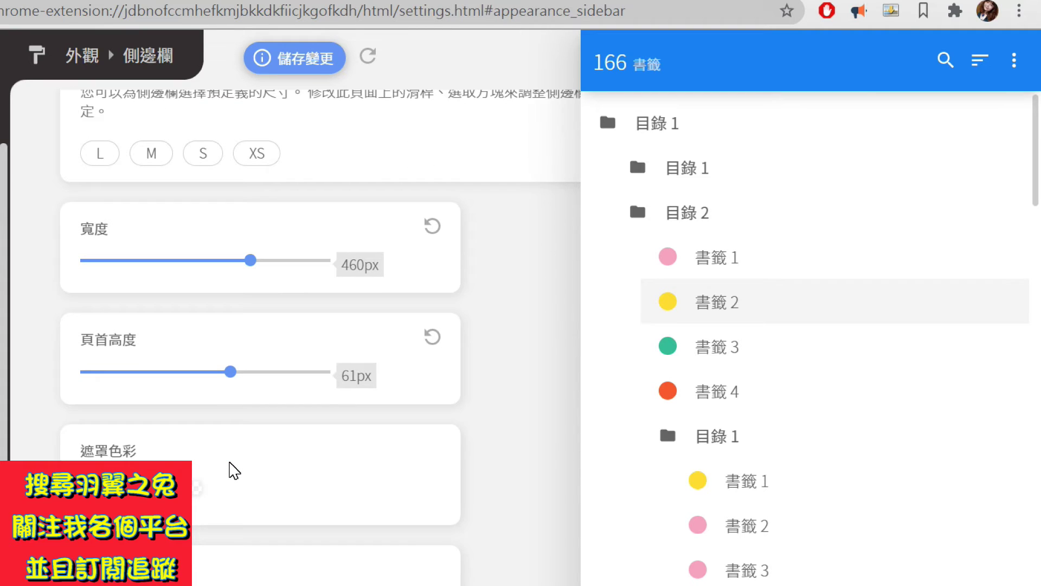
pyautogui.scroll(-4, 230, 461)
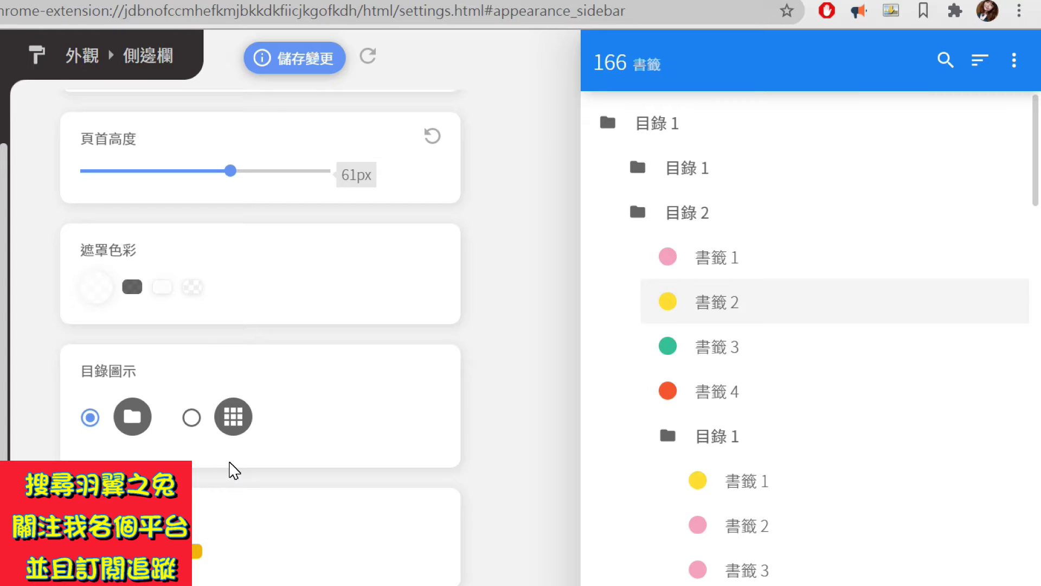
pyautogui.click(191, 417)
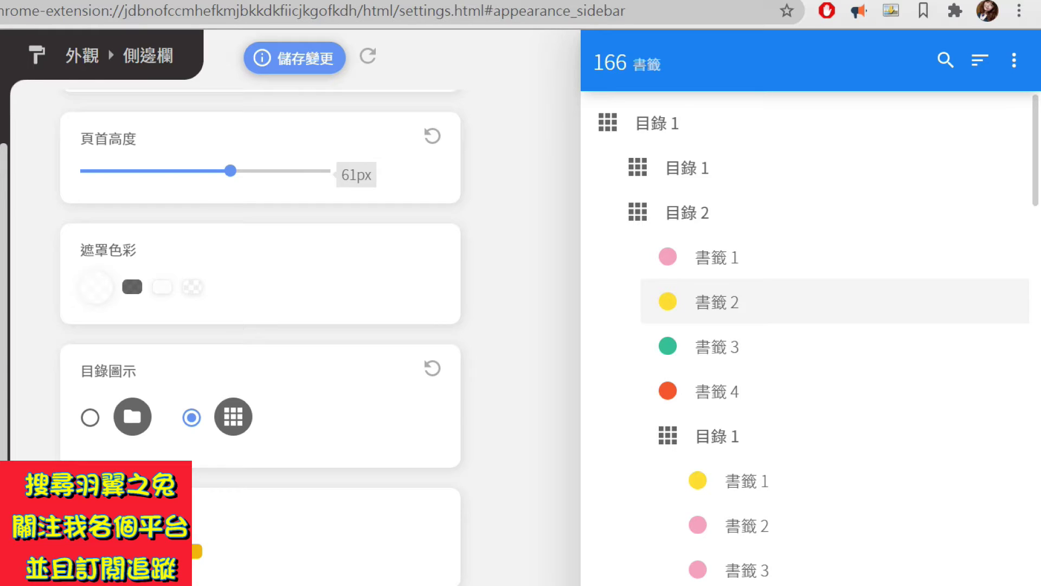
# Try magenta (RGB 239, 11, 216) and green (RGB 22, 244, 114) as the directory icon colour.
pyautogui.click(196, 551)
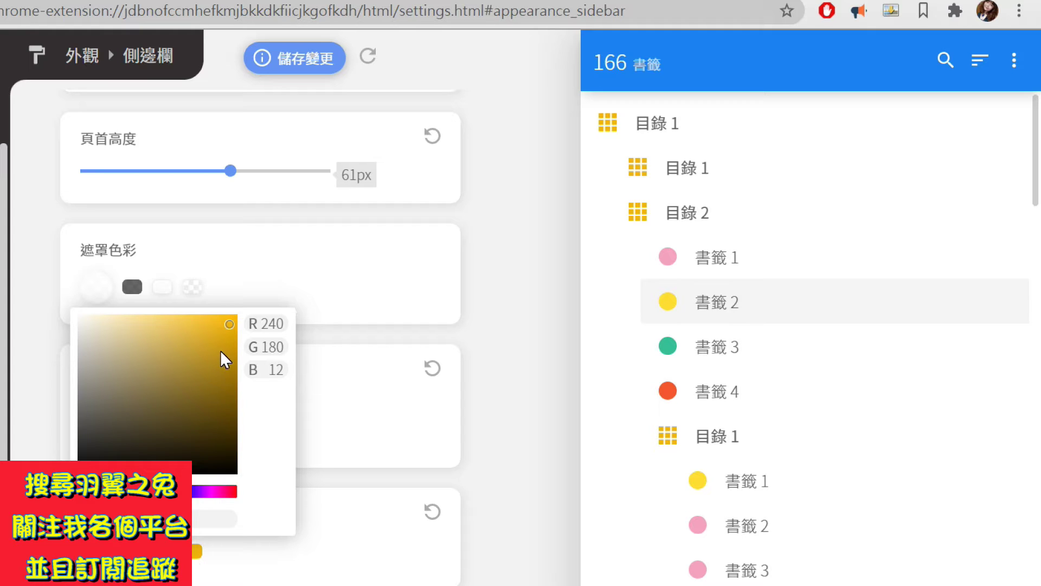
pyautogui.click(214, 493)
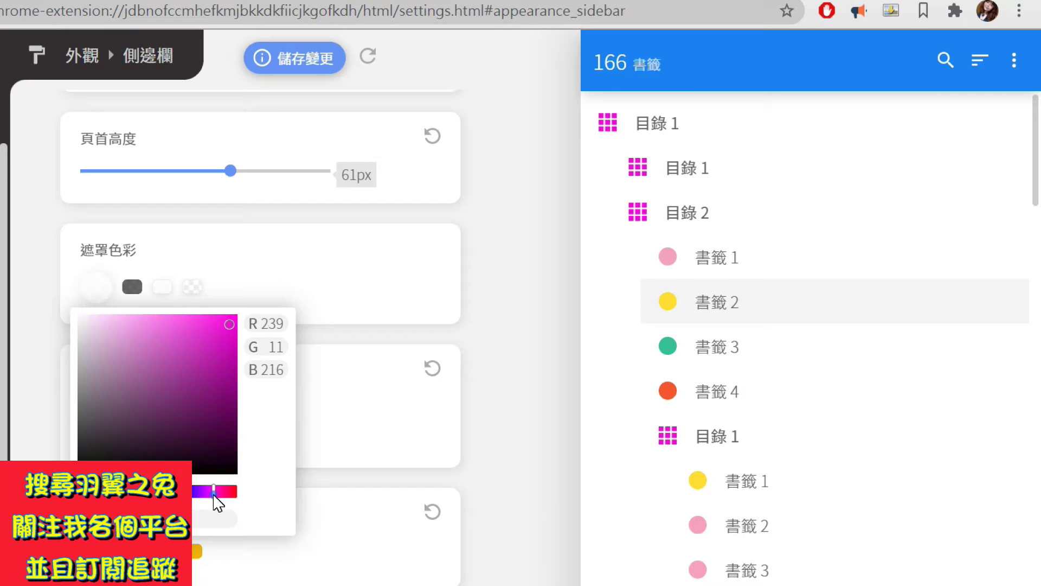
pyautogui.click(281, 560)
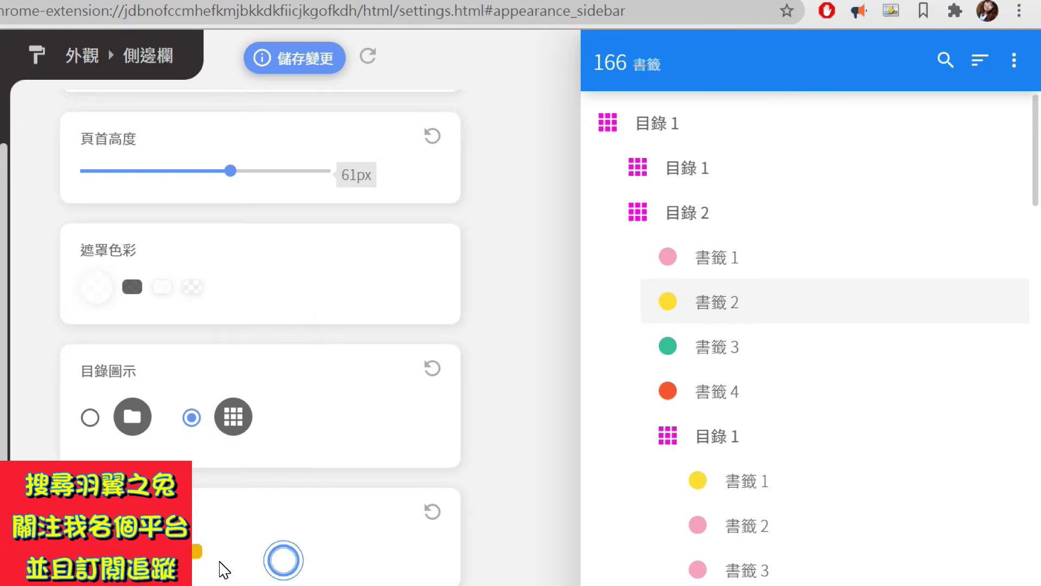
pyautogui.click(132, 550)
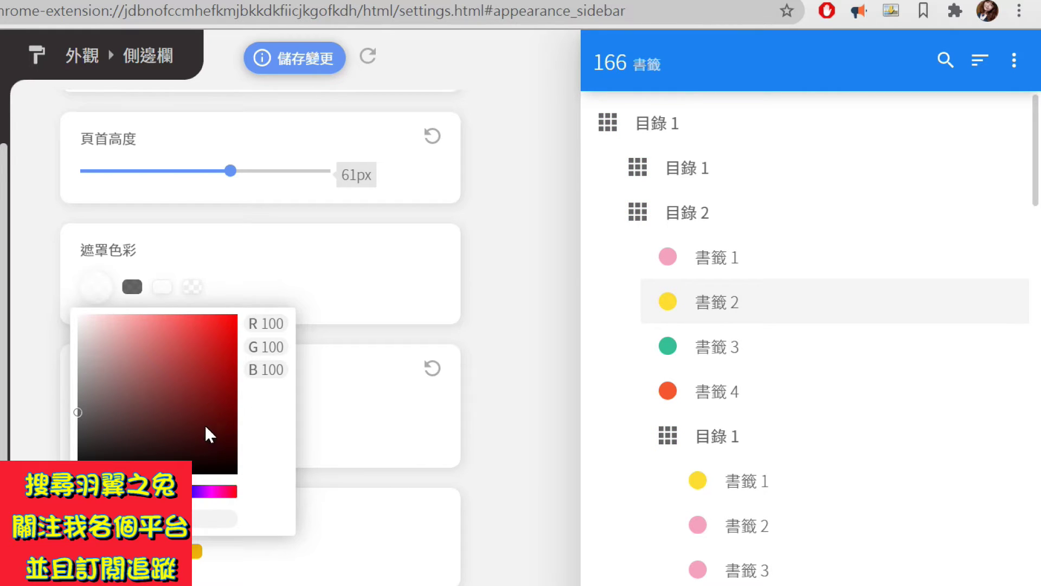
pyautogui.click(130, 491)
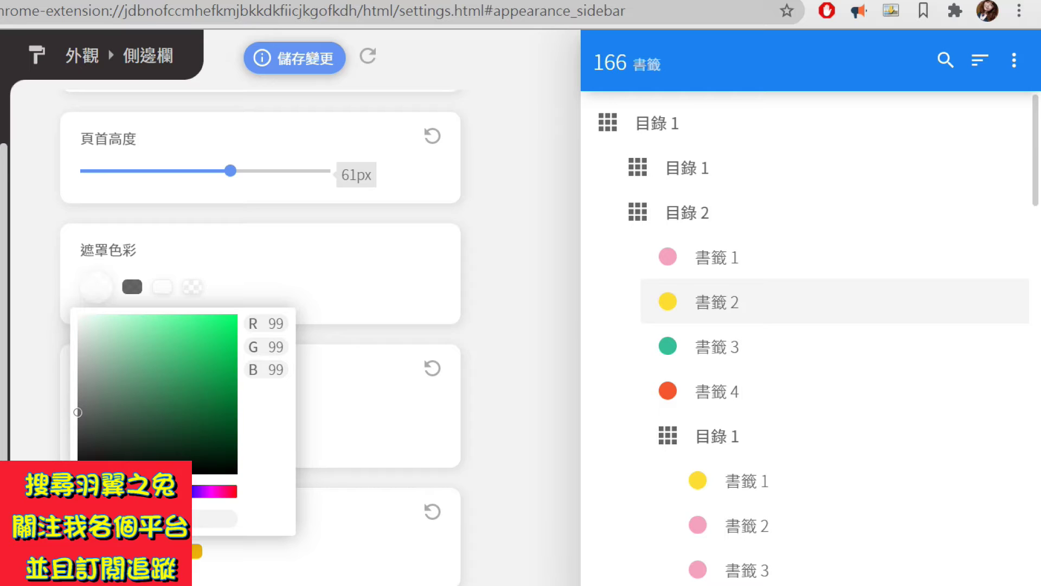
pyautogui.click(224, 321)
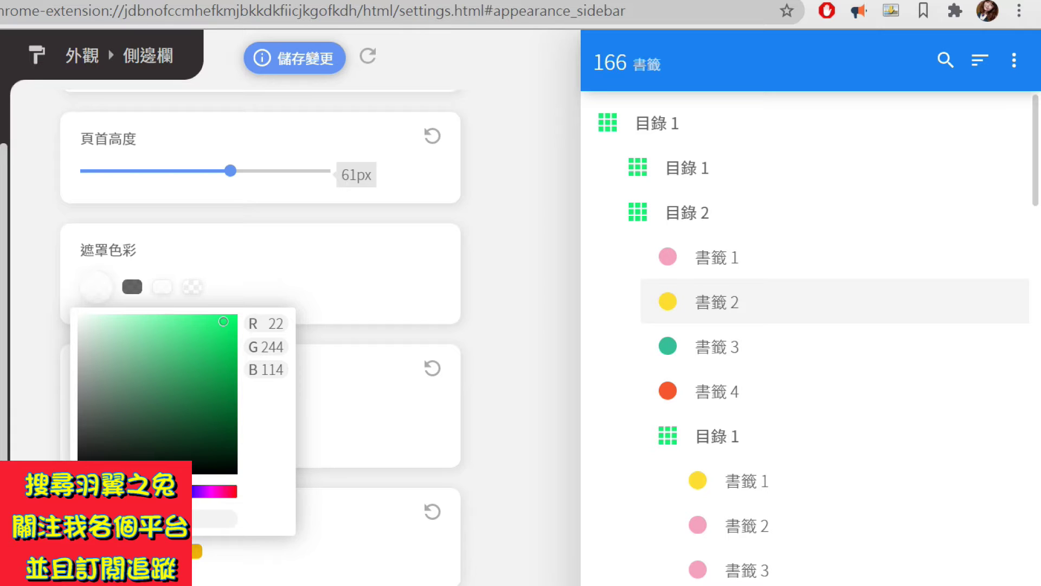
# Set the directory icon colour to the amber preset (RGB 240, 180, 12) and enable directory arrows (目錄箭頭).
pyautogui.click(195, 554)
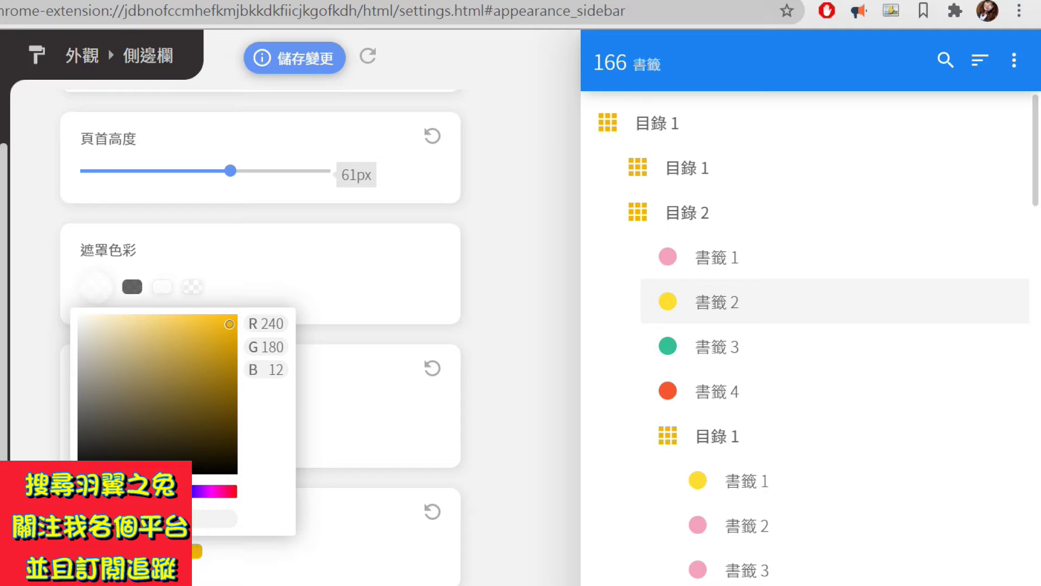
pyautogui.click(199, 570)
pyautogui.scroll(-4, 260, 336)
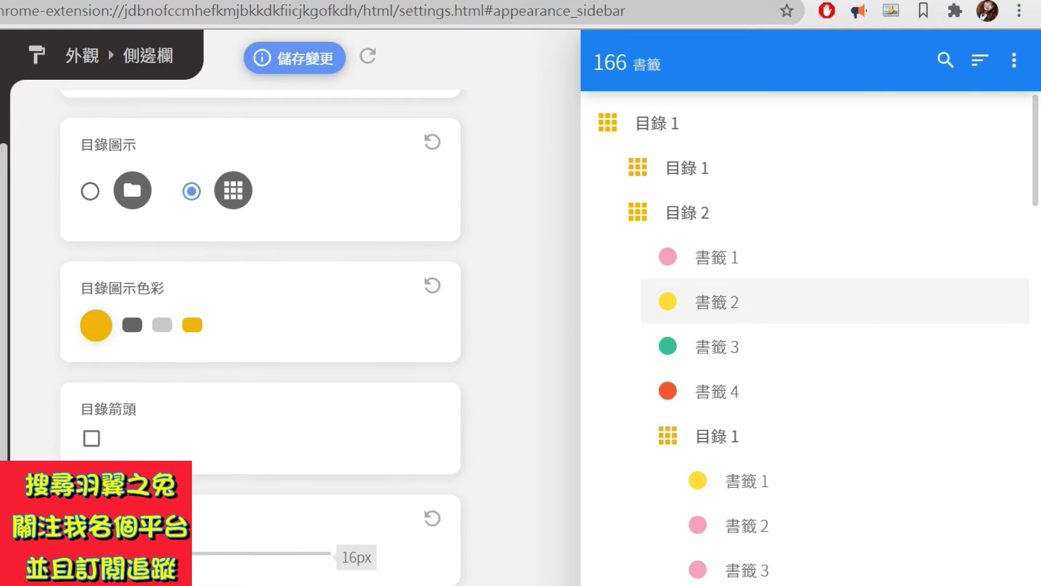
pyautogui.click(96, 442)
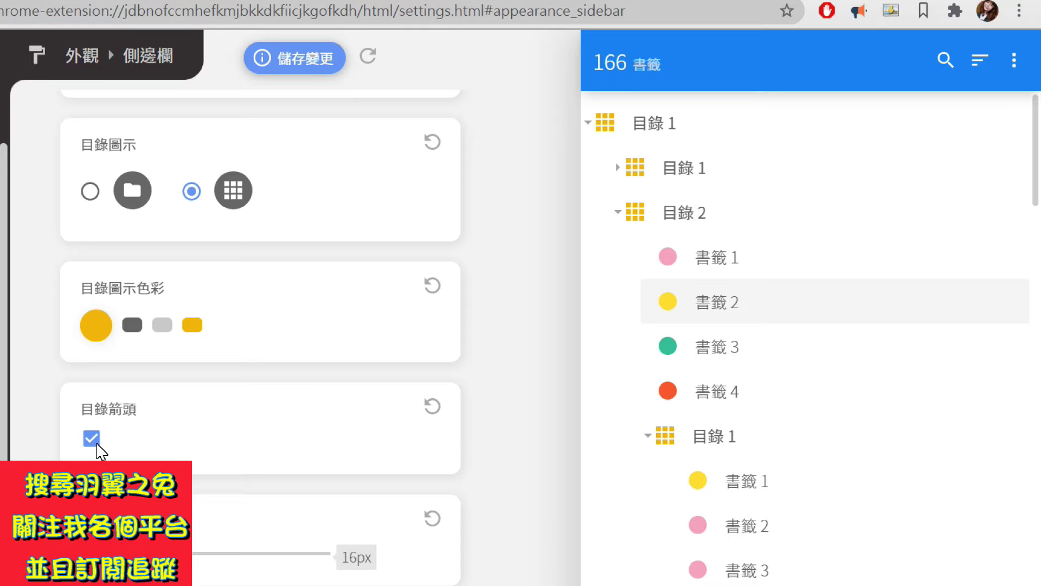
# Set the bookmark font size (書籤字級) to 27px and the bookmark line spacing (書籤行距) to 49px.
pyautogui.click(227, 553)
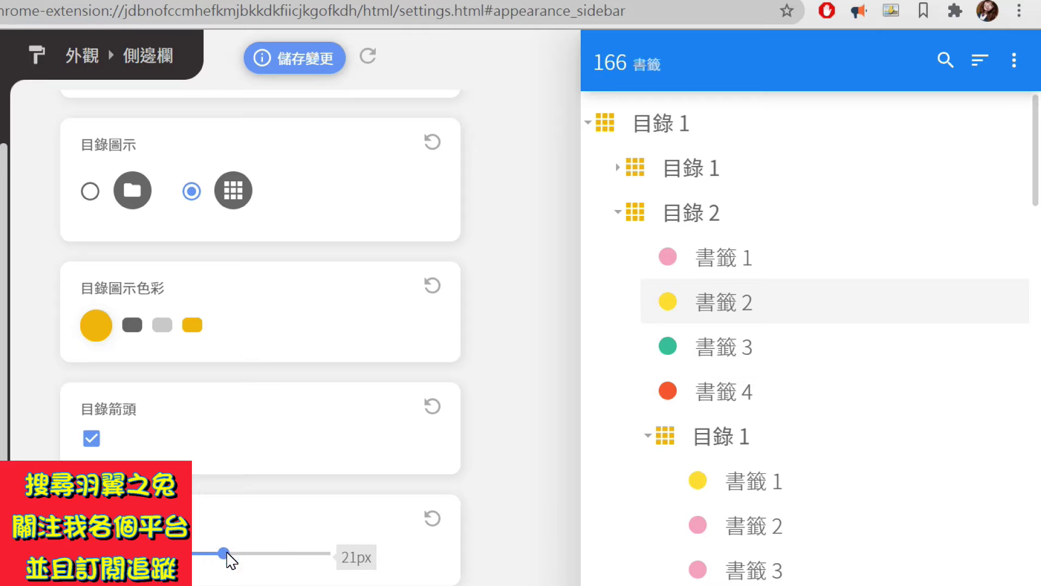
pyautogui.click(281, 553)
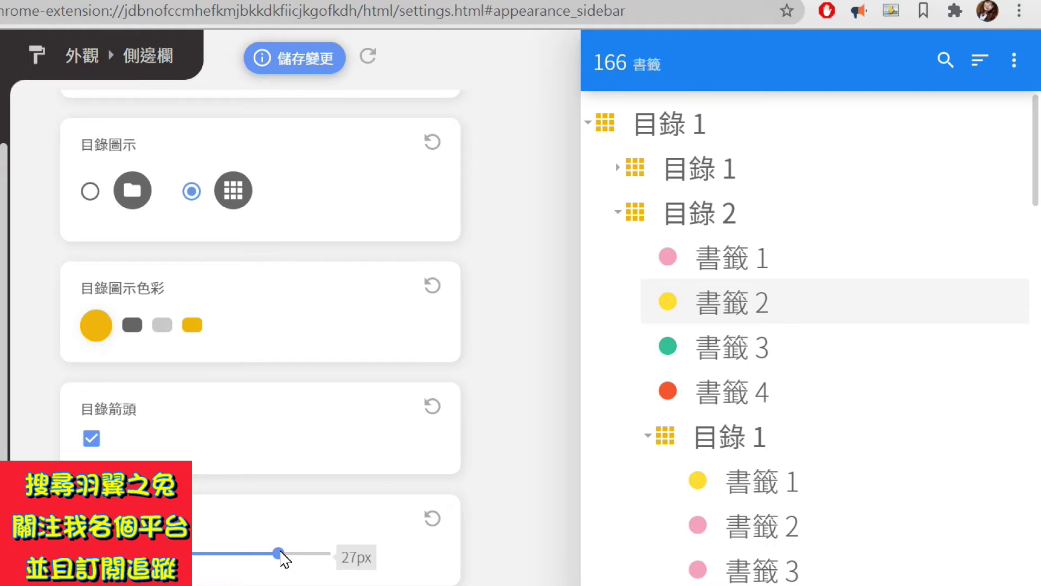
pyautogui.scroll(-3, 281, 558)
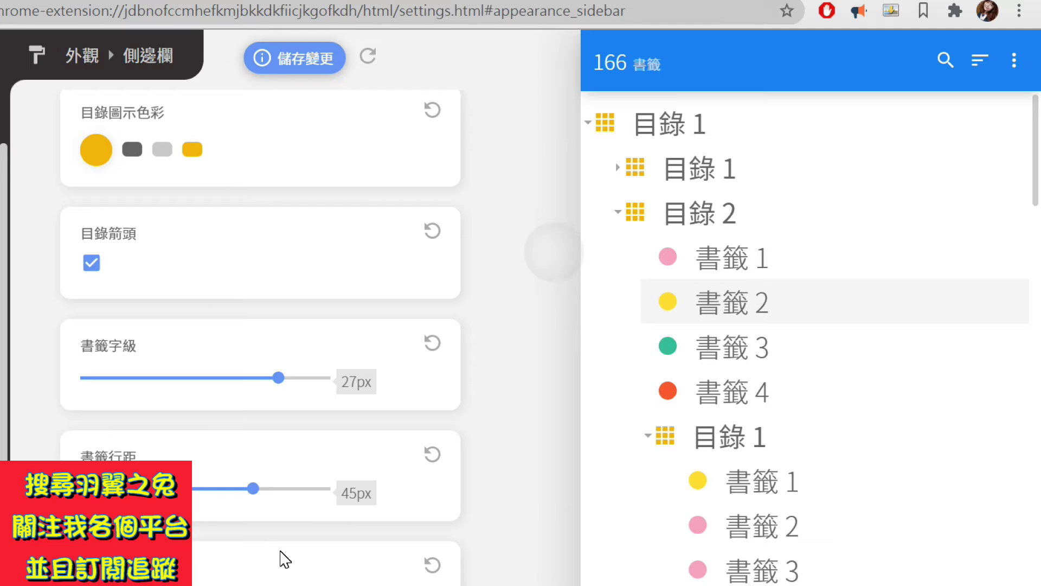
pyautogui.scroll(-1, 282, 559)
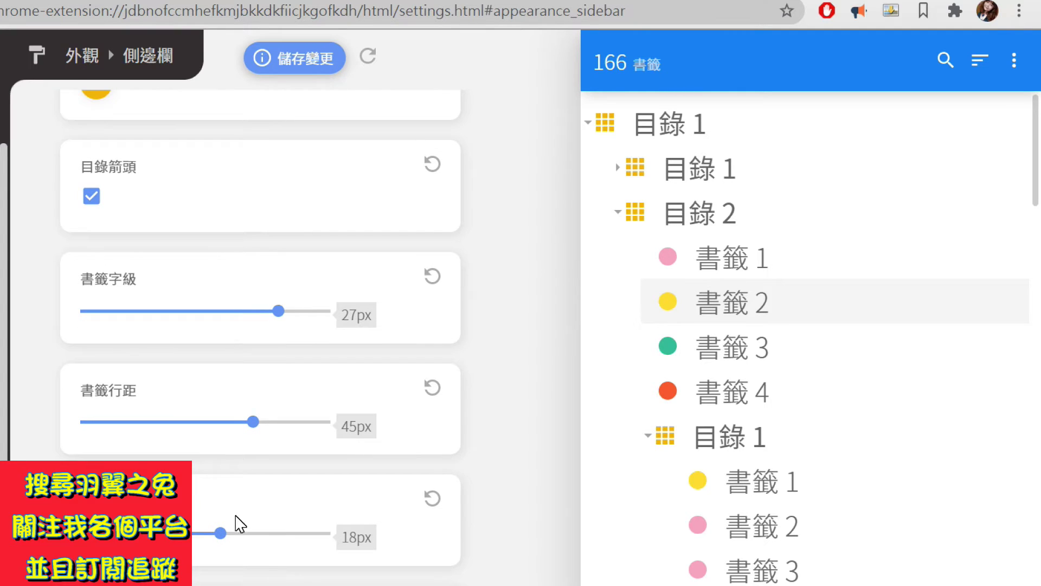
pyautogui.click(271, 422)
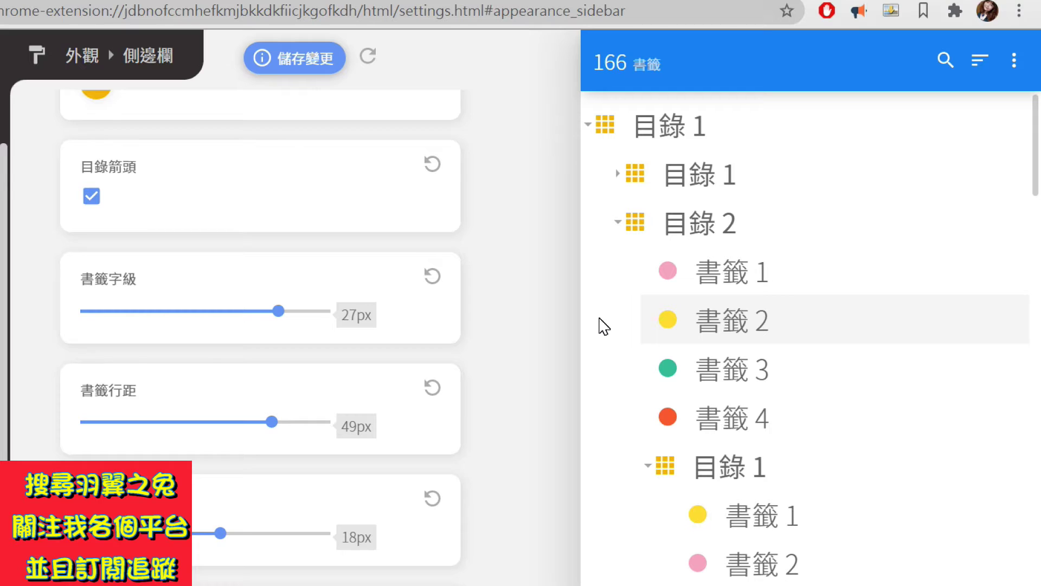
# Set the bookmark horizontal distance (書籤水平距離) to 23px and the scrollbar width (捲軸寬度) to 20px.
pyautogui.scroll(-4, 603, 326)
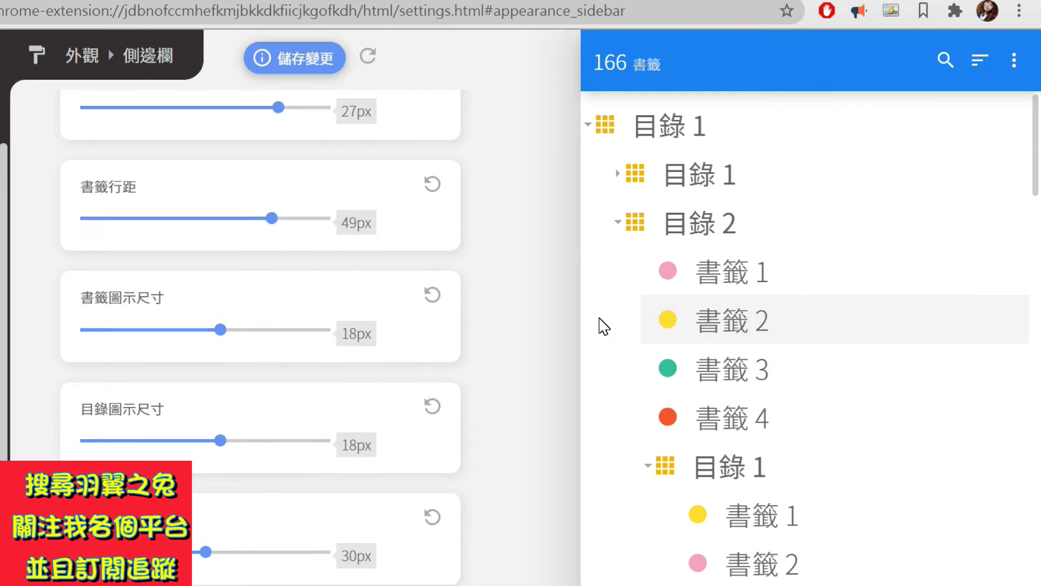
pyautogui.scroll(-5, 603, 326)
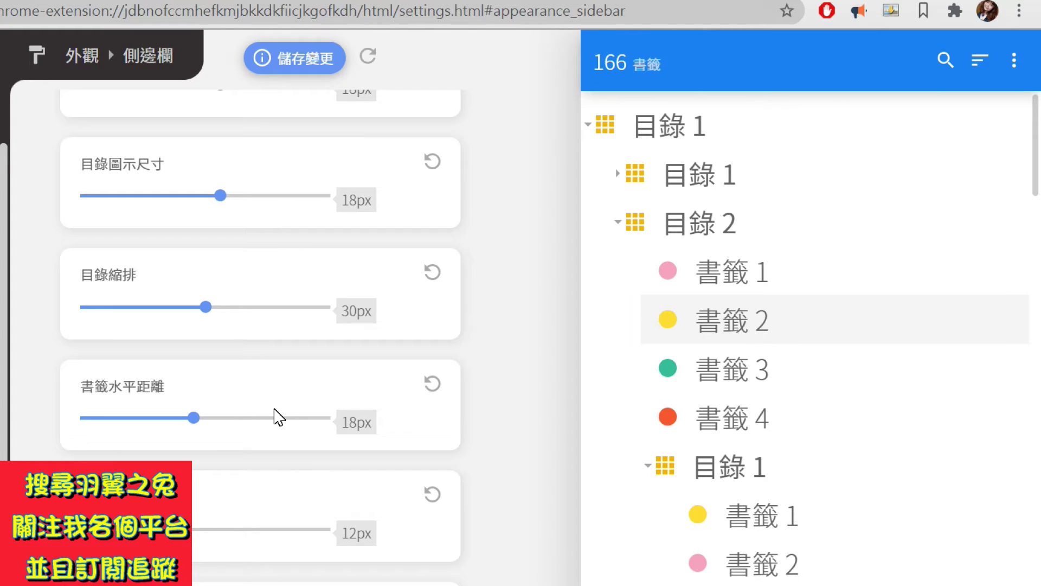
pyautogui.moveTo(194, 417); pyautogui.dragTo(224, 426)
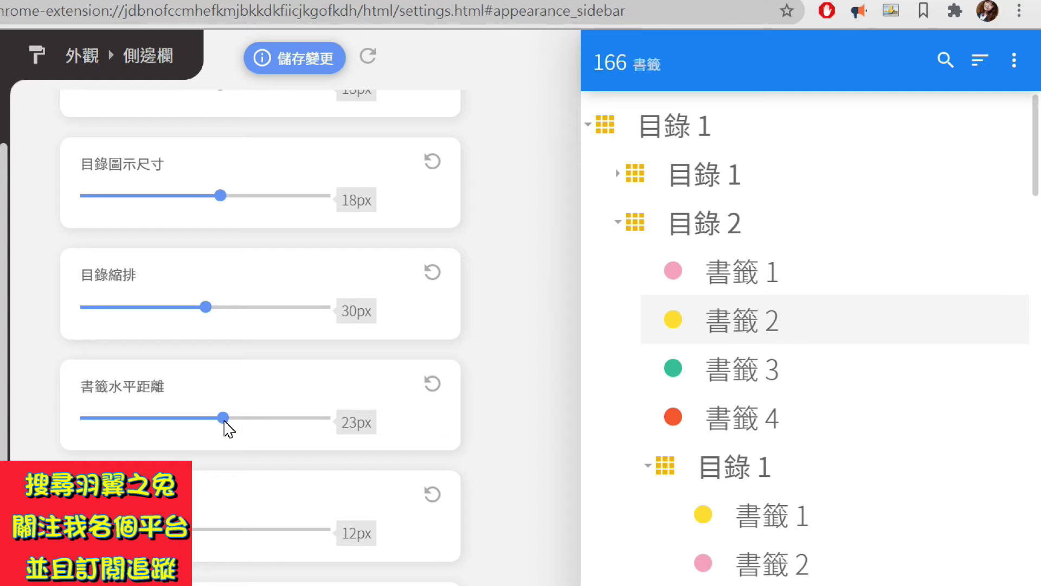
pyautogui.moveTo(196, 530); pyautogui.dragTo(215, 531)
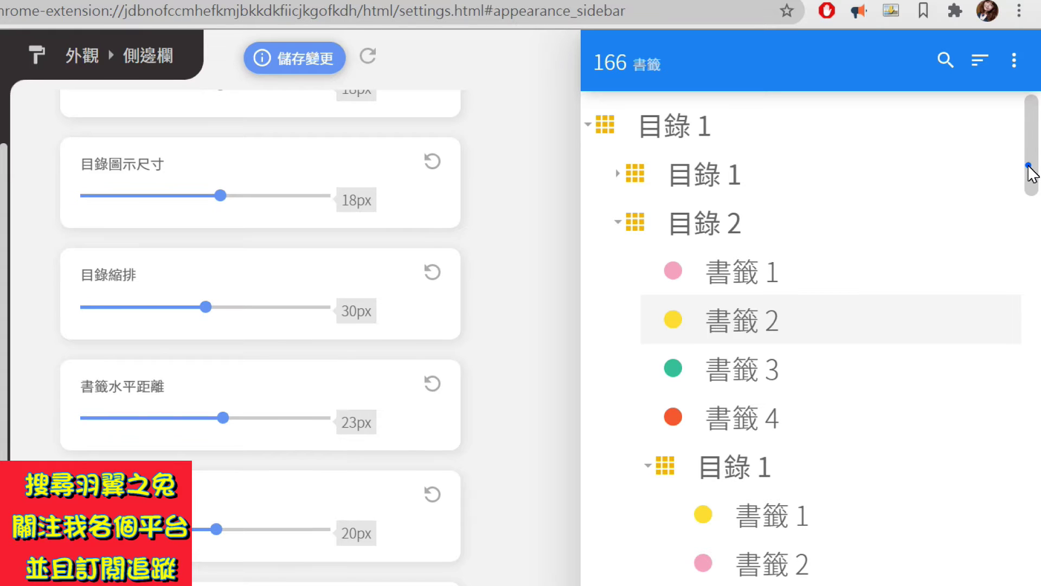
# Increase the 12px setting that follows the scrollbar width and open the general (一般) appearance settings.
pyautogui.scroll(6, 1032, 174)
pyautogui.scroll(-6, 1032, 173)
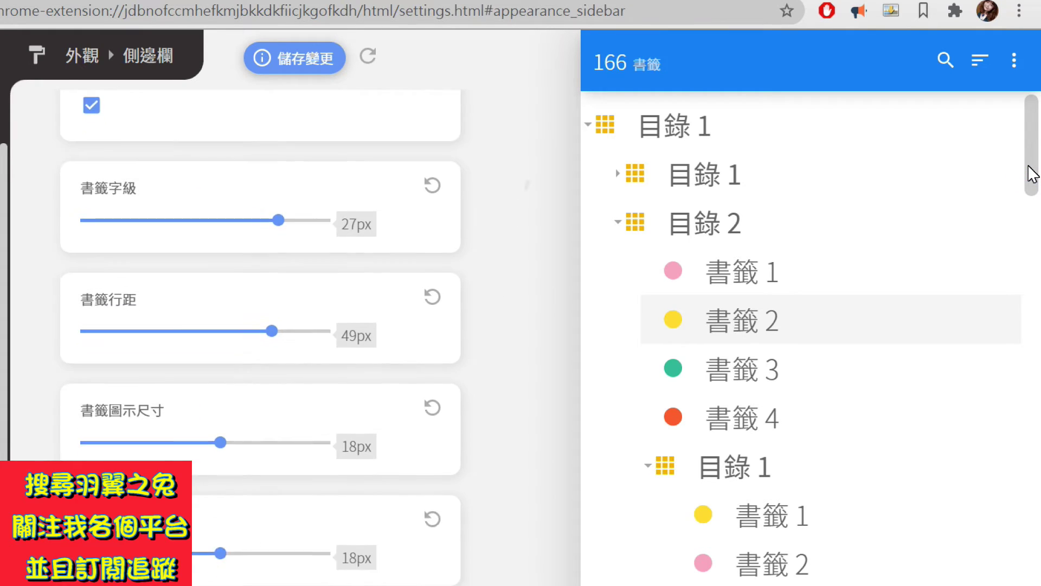
pyautogui.scroll(-2, 1032, 174)
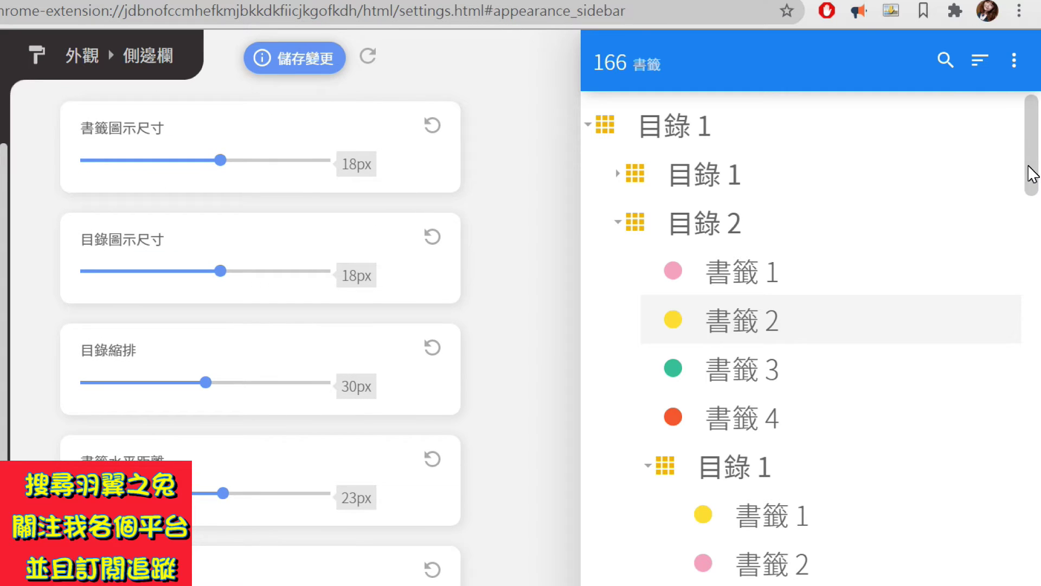
pyautogui.scroll(-3, 1032, 173)
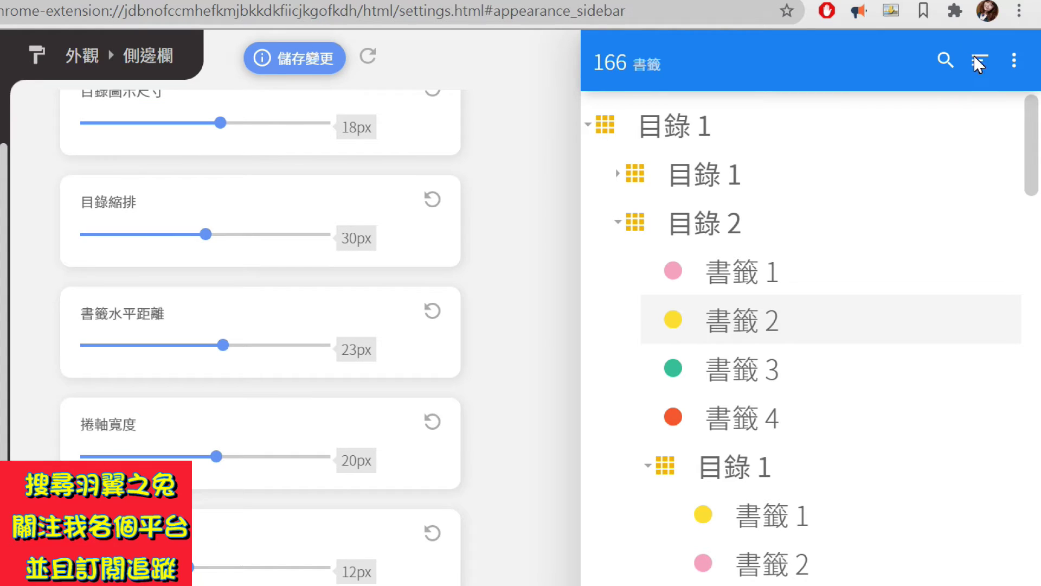
pyautogui.click(240, 567)
pyautogui.scroll(10, 260, 325)
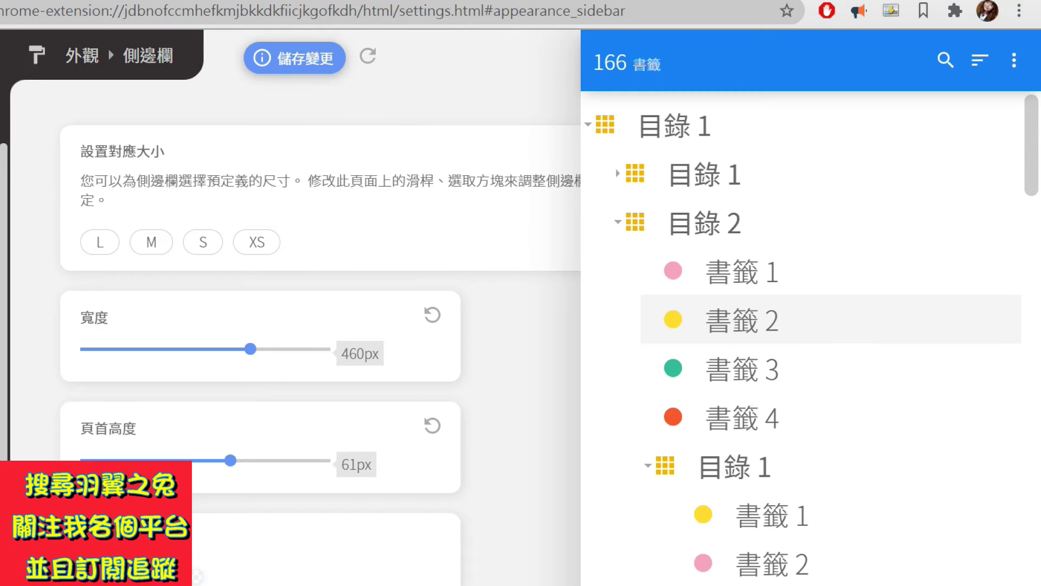
pyautogui.hotkey('alt', 'Left')
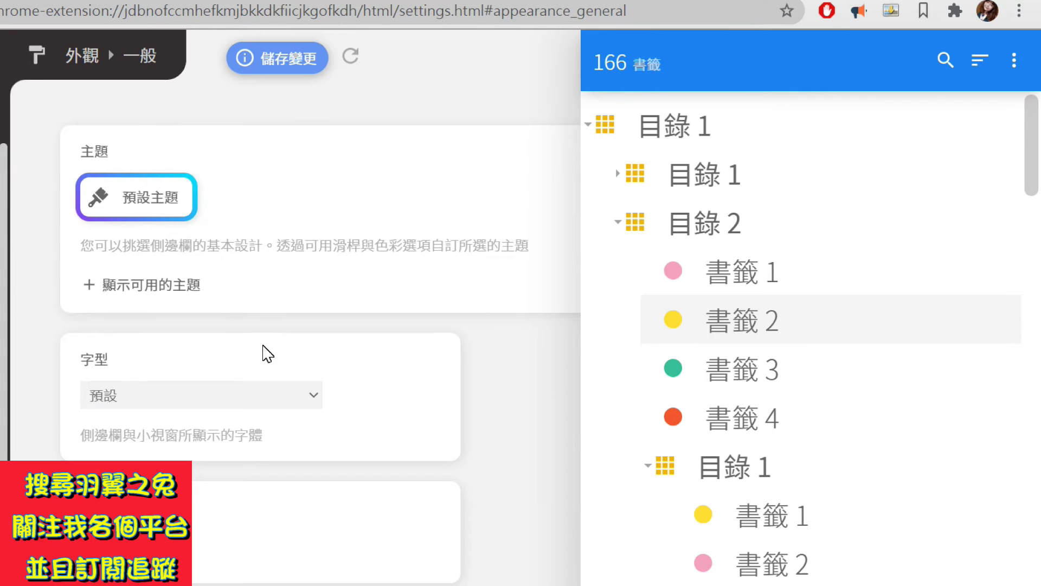
# Set the sidebar font (字型) to Lolita and save the general appearance changes.
pyautogui.click(209, 412)
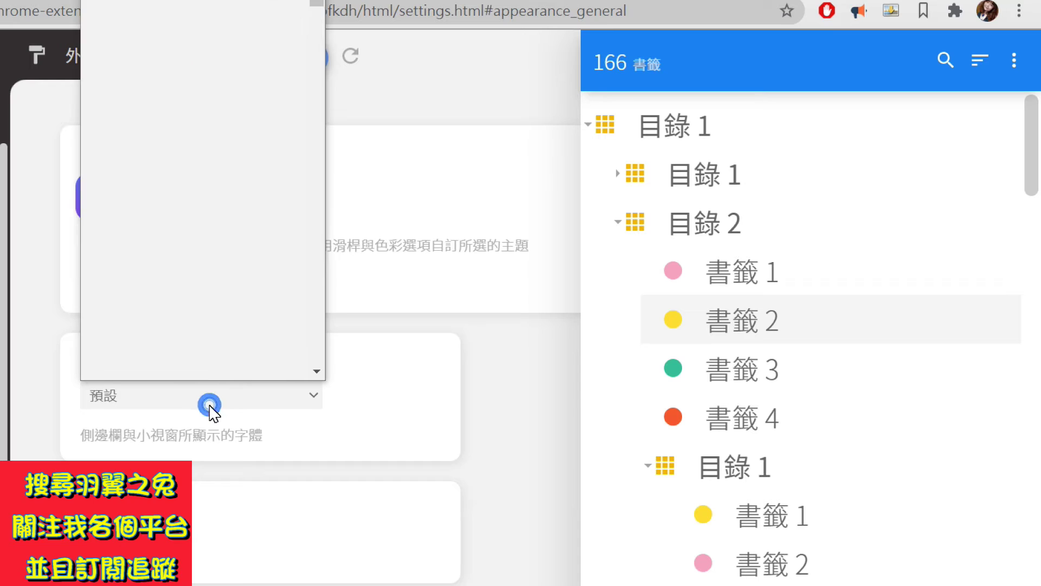
pyautogui.click(318, 323)
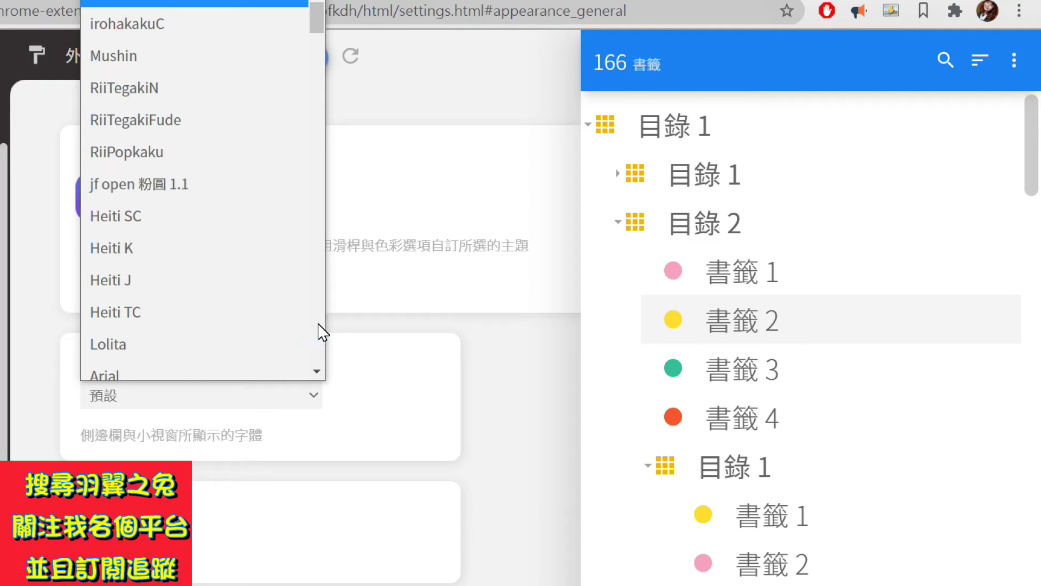
pyautogui.click(228, 344)
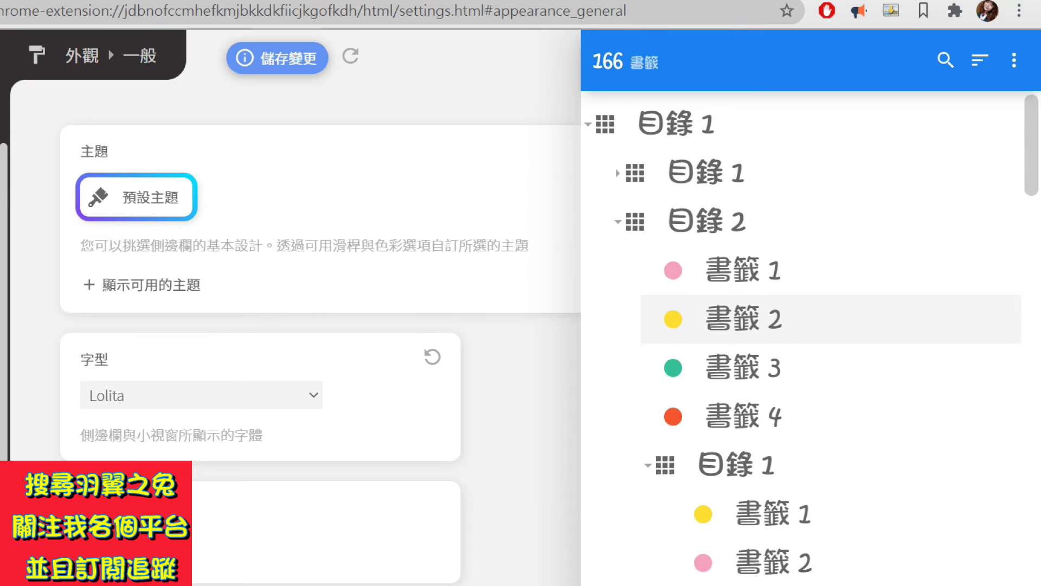
pyautogui.scroll(-2, 260, 326)
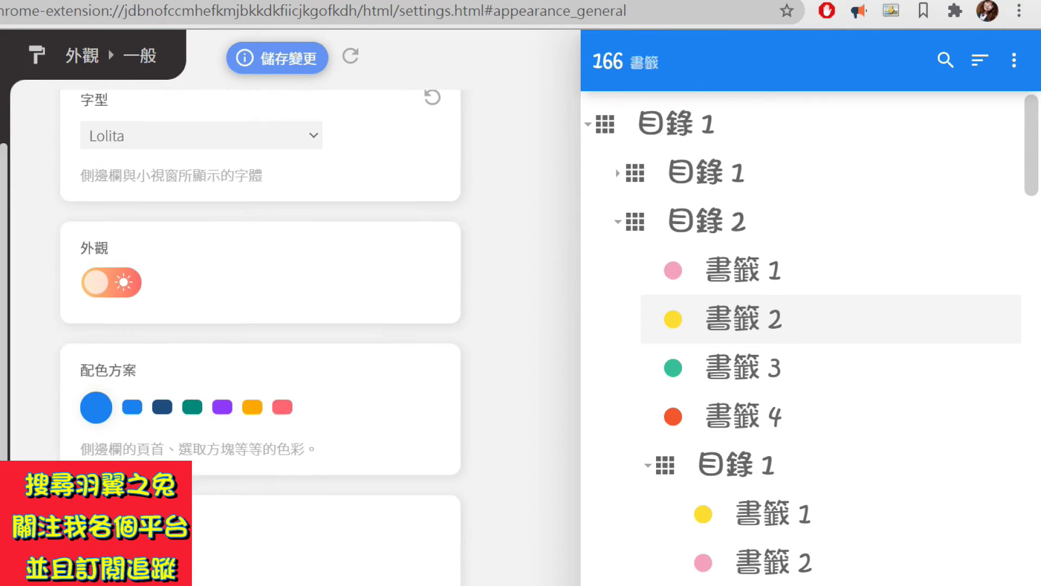
pyautogui.scroll(-3, 260, 326)
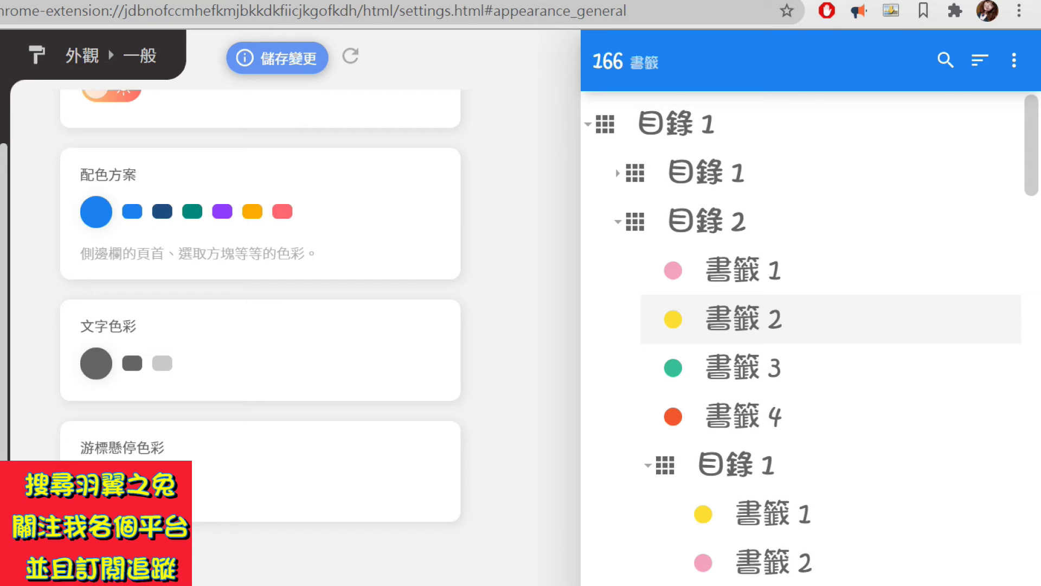
pyautogui.hotkey('ctrl', 's')
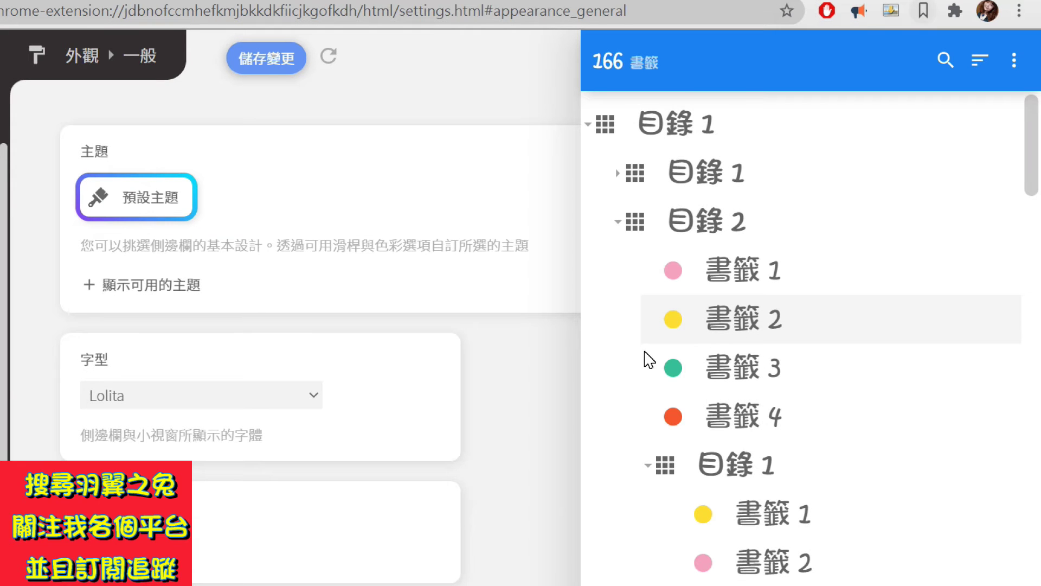
# Open the icon (圖示) appearance settings and choose the filled star as the icon shape (形狀).
pyautogui.scroll(-6, 560, 431)
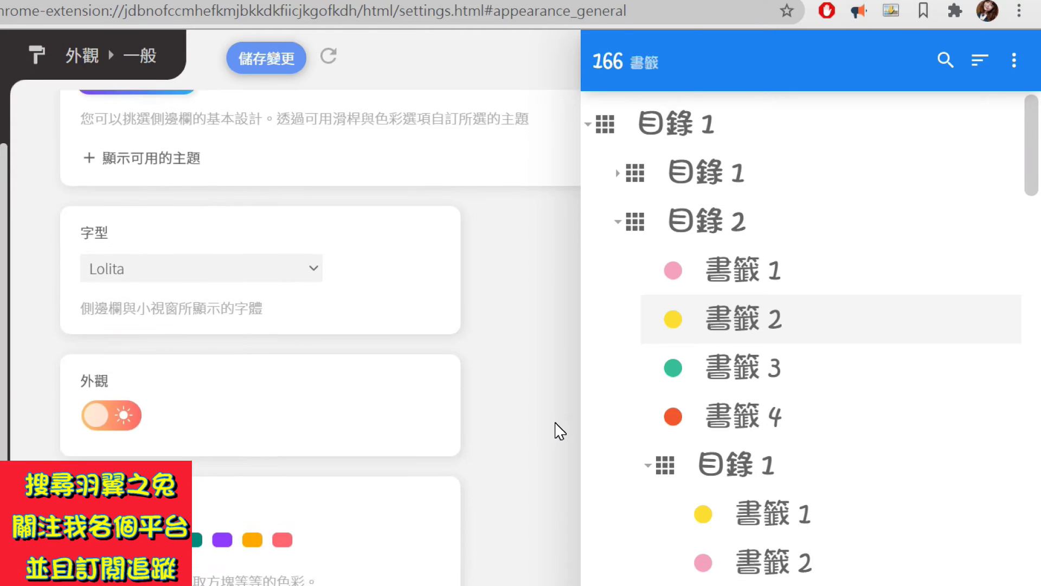
pyautogui.scroll(-3, 560, 431)
pyautogui.scroll(-3, 560, 431)
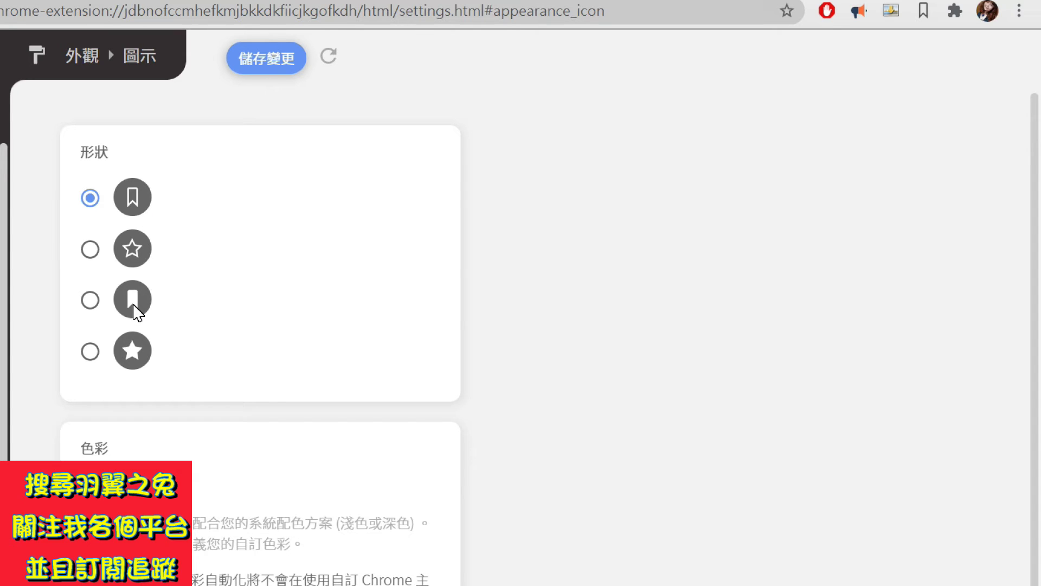
pyautogui.click(91, 352)
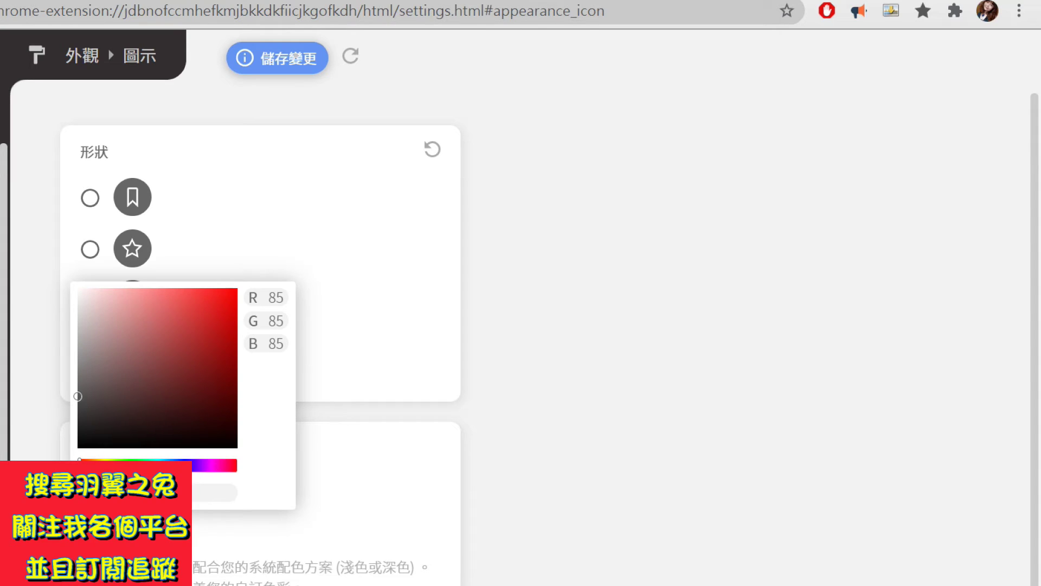
# Set the icon colour (色彩) to magenta, RGB 206, 13, 232, and save the changes.
pyautogui.click(208, 465)
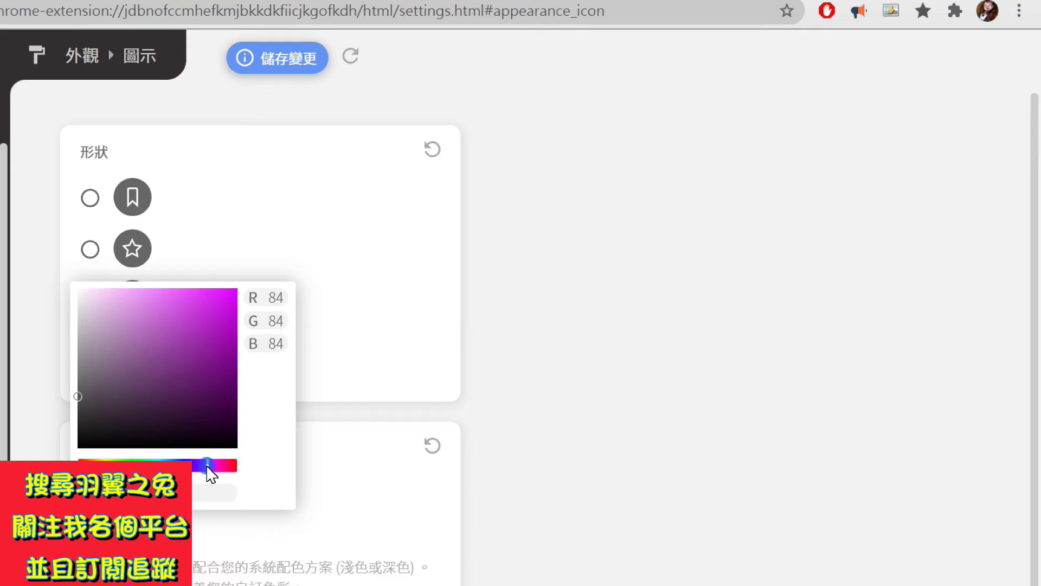
pyautogui.click(228, 302)
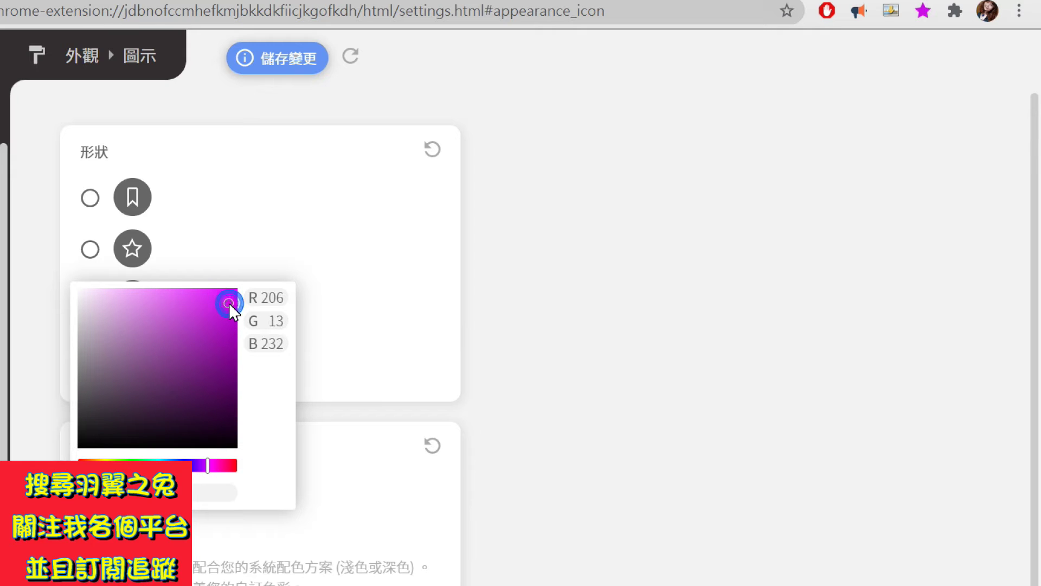
pyautogui.click(243, 56)
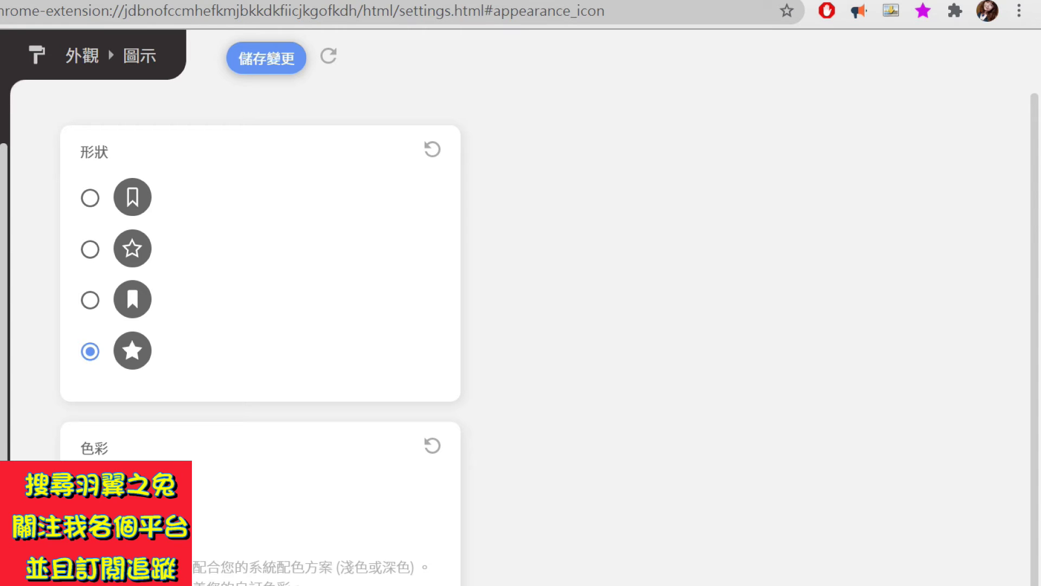
# Open the bookmark sidebar from a new browser tab and expand the 書籤列 folder.
pyautogui.hotkey('ctrl', 't')
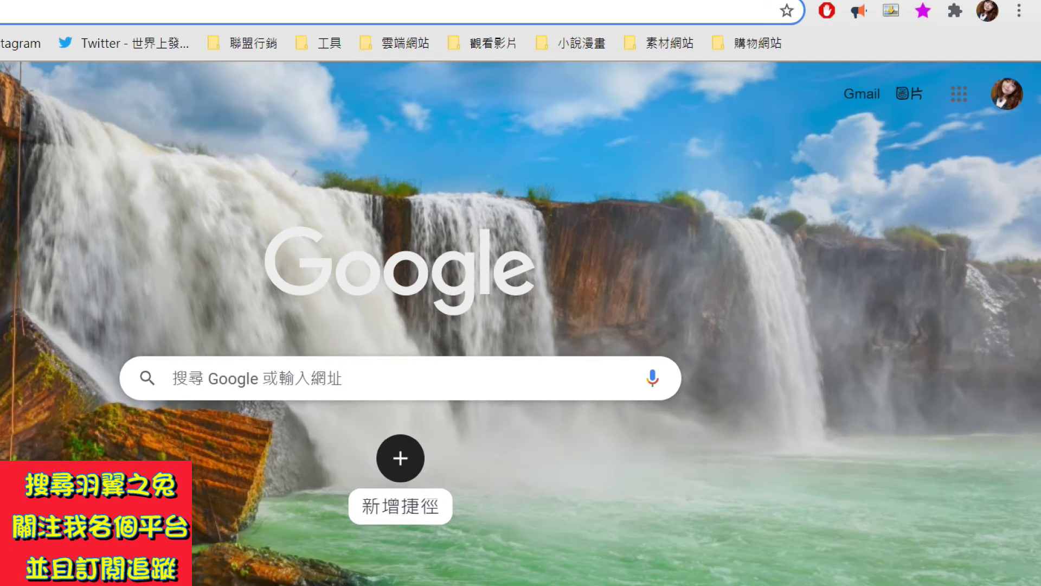
pyautogui.click(922, 10)
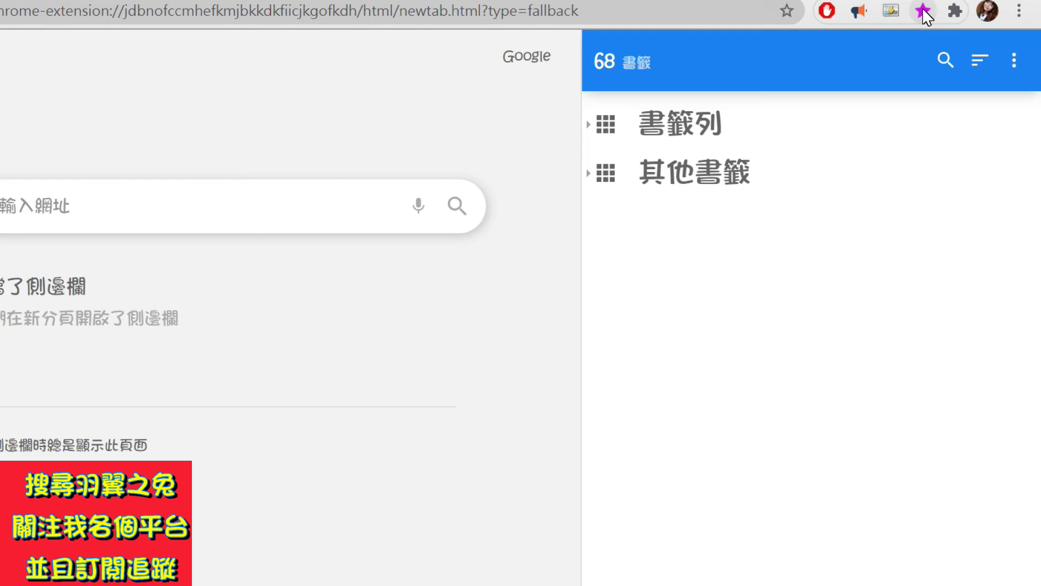
pyautogui.click(689, 130)
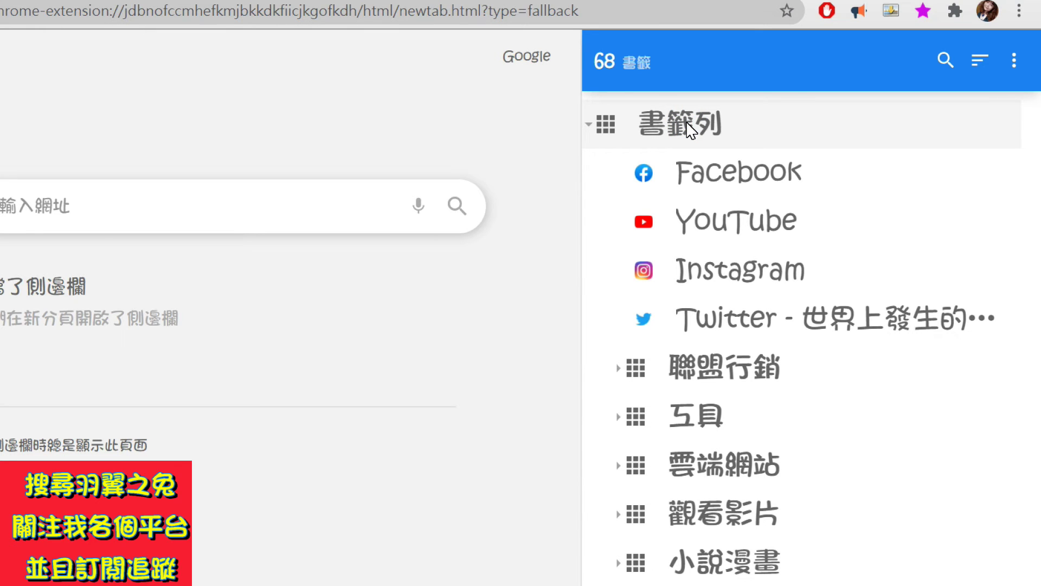
pyautogui.hotkey('ctrl', 't')
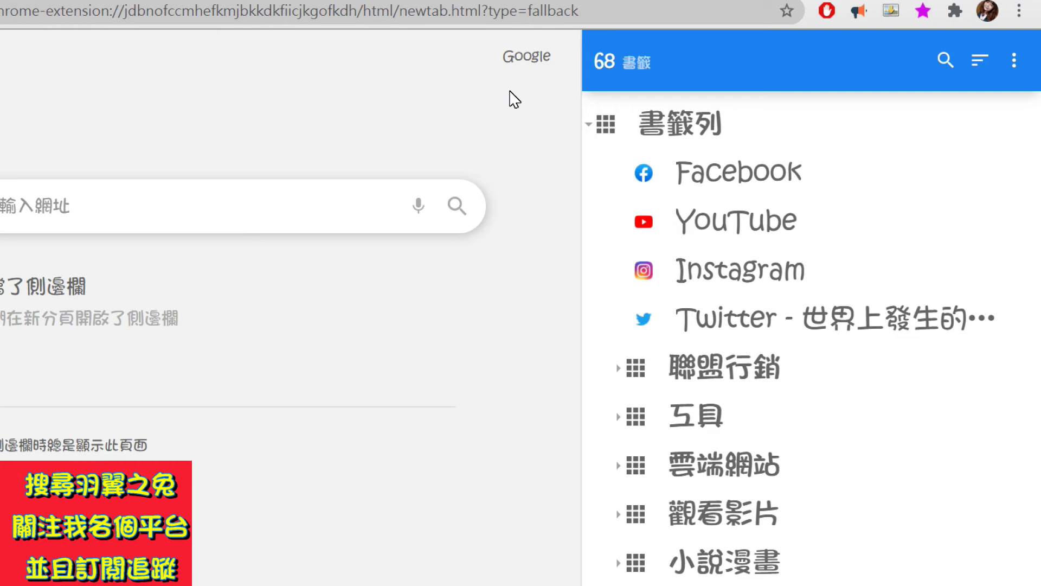
# Expand the 聯盟行銷 and 工具 folders in the sidebar and look through their bookmarks.
pyautogui.click(738, 369)
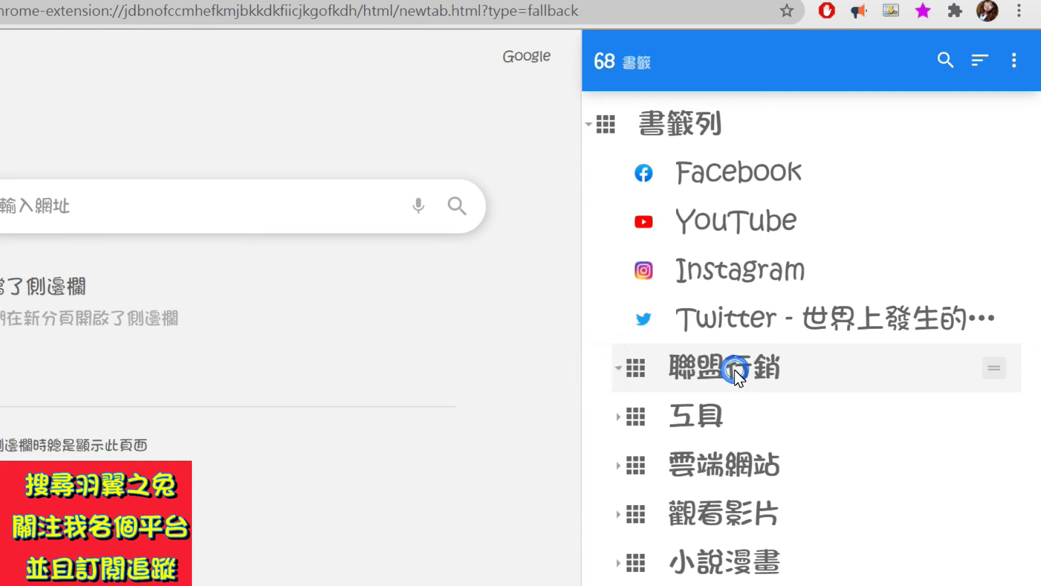
pyautogui.scroll(-6, 736, 371)
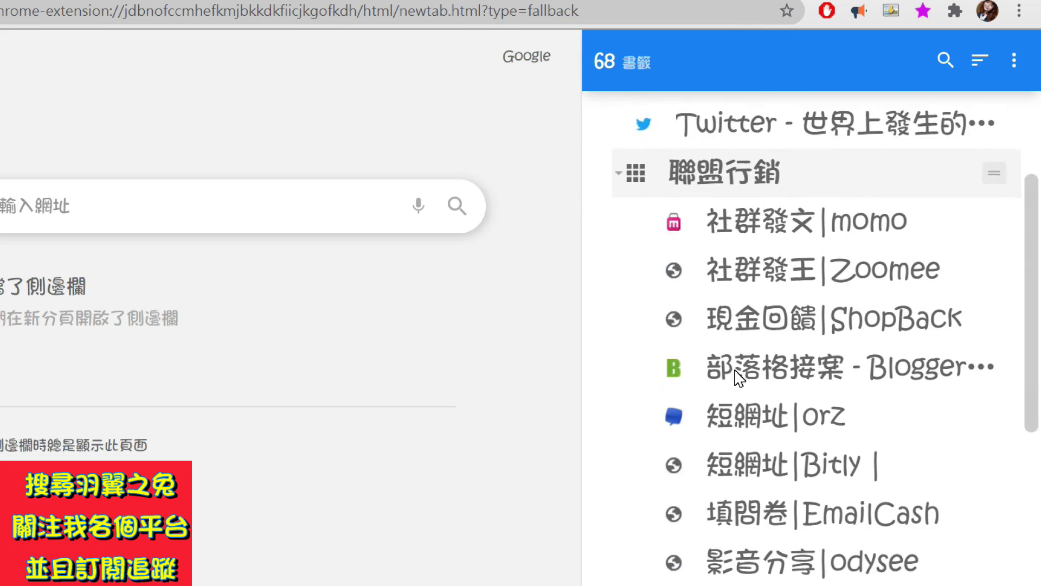
pyautogui.scroll(-1, 738, 377)
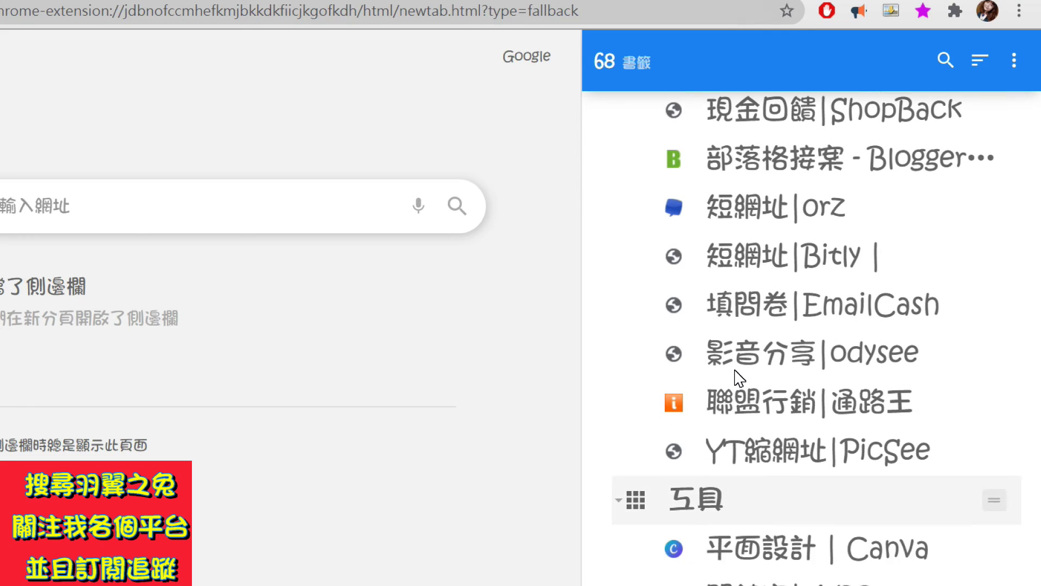
pyautogui.scroll(-7, 739, 378)
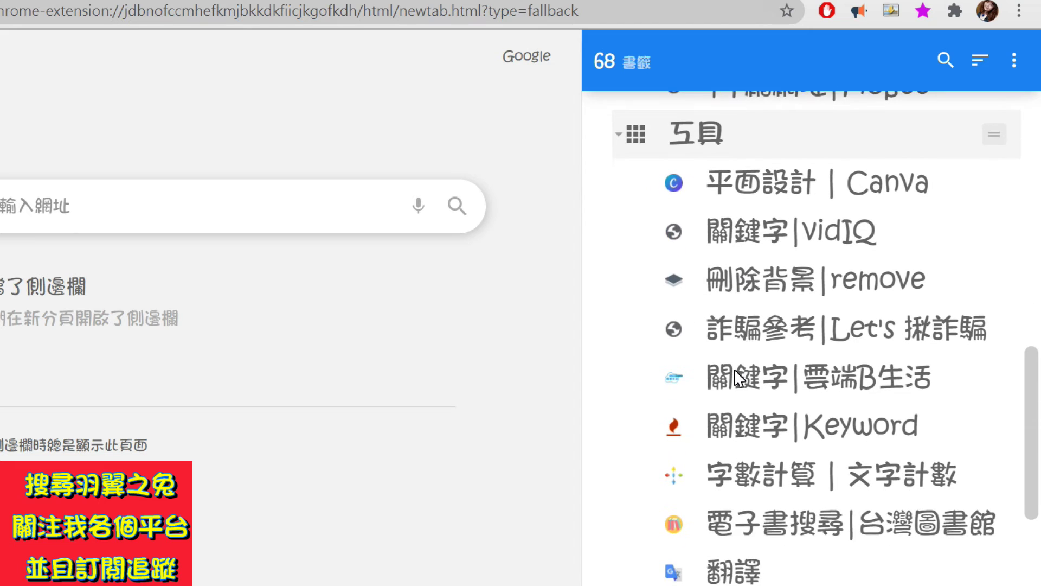